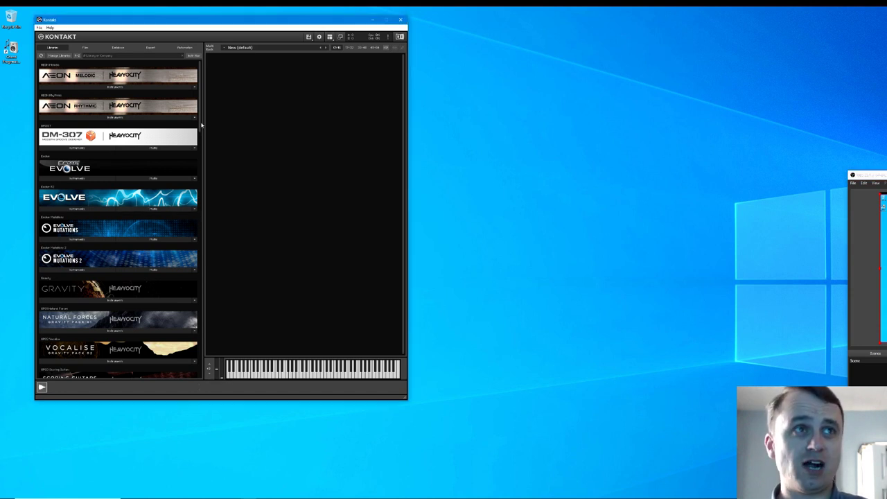
Step: In Kontakt's library list, try moving Aeon Melodic below Evolve Mutations, then restore it to the top
{"action": "scroll", "coordinate": [159, 208], "scroll_direction": "down", "scroll_amount": 5}
{"action": "scroll", "coordinate": [210, 181], "scroll_direction": "down", "scroll_amount": 1}
{"action": "scroll", "coordinate": [210, 139], "scroll_direction": "up", "scroll_amount": 6}
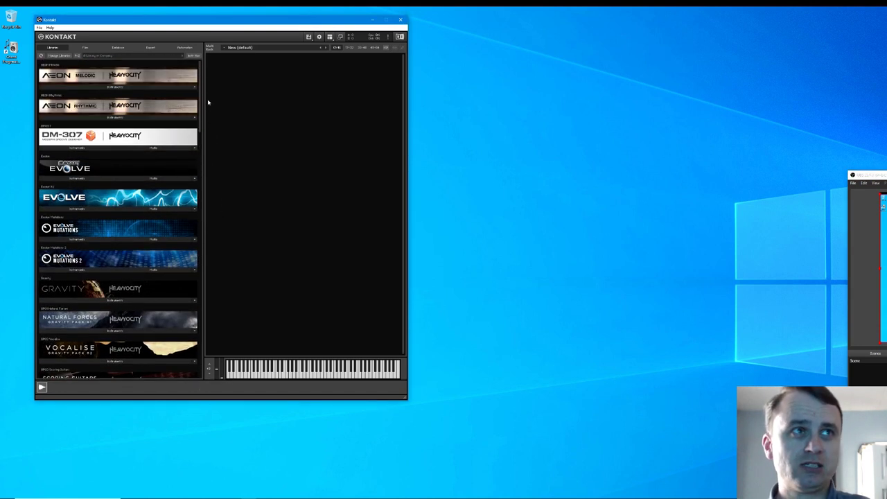
{"action": "mouse_move", "coordinate": [200, 121]}
{"action": "left_mouse_down"}
{"action": "mouse_move", "coordinate": [205, 199]}
{"action": "mouse_move", "coordinate": [201, 119]}
{"action": "left_mouse_up"}
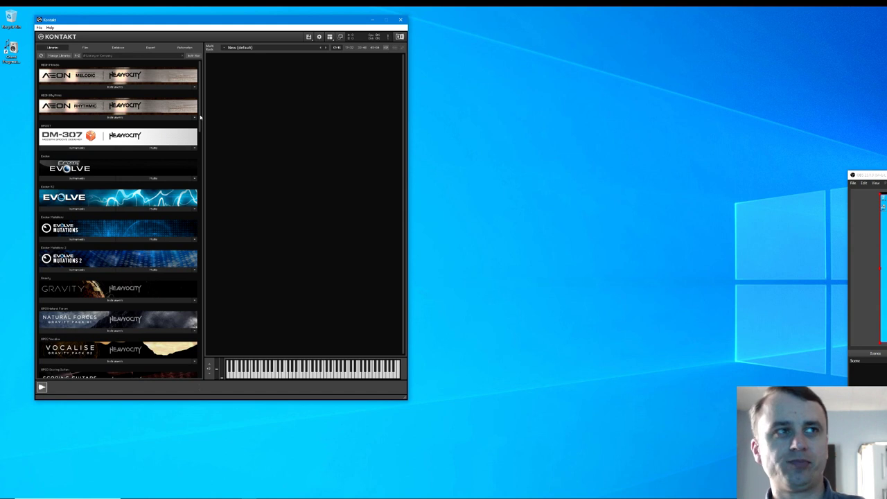
{"action": "left_click_drag", "start_coordinate": [200, 127], "coordinate": [210, 237]}
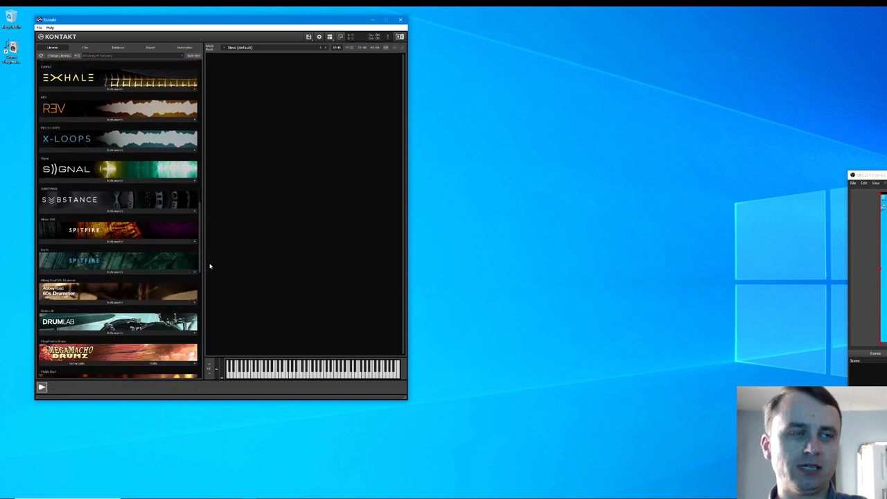
{"action": "left_click_drag", "start_coordinate": [210, 237], "coordinate": [142, 83]}
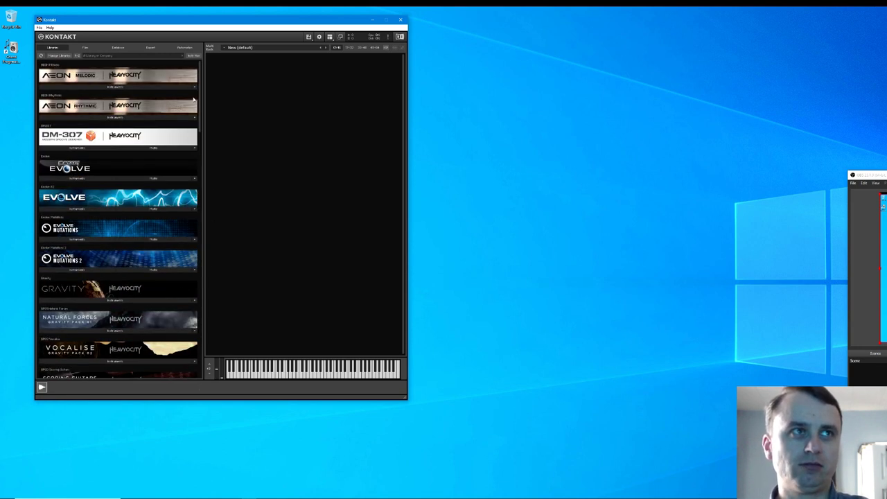
{"action": "scroll", "coordinate": [143, 76], "scroll_direction": "down", "scroll_amount": 1}
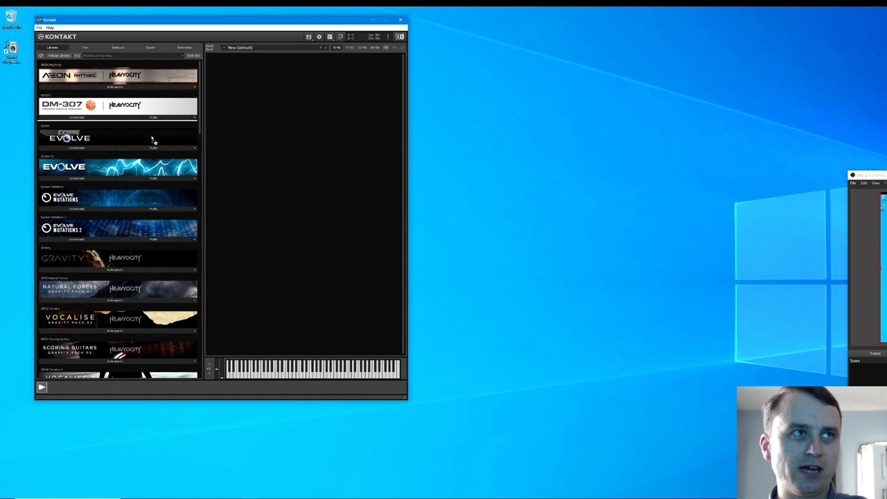
{"action": "left_click_drag", "start_coordinate": [156, 218], "coordinate": [173, 74]}
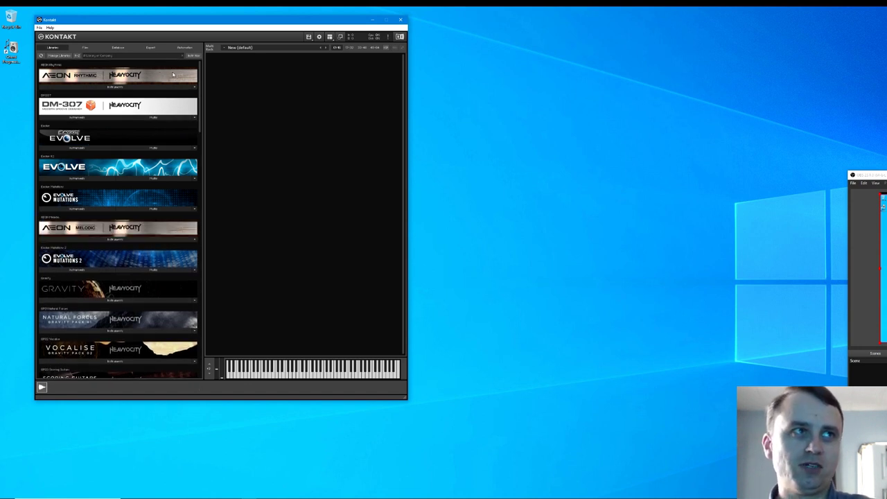
{"action": "mouse_move", "coordinate": [149, 218]}
{"action": "left_mouse_down"}
{"action": "mouse_move", "coordinate": [150, 73]}
{"action": "mouse_move", "coordinate": [196, 97]}
{"action": "mouse_move", "coordinate": [196, 358]}
{"action": "mouse_move", "coordinate": [199, 64]}
{"action": "left_mouse_up"}
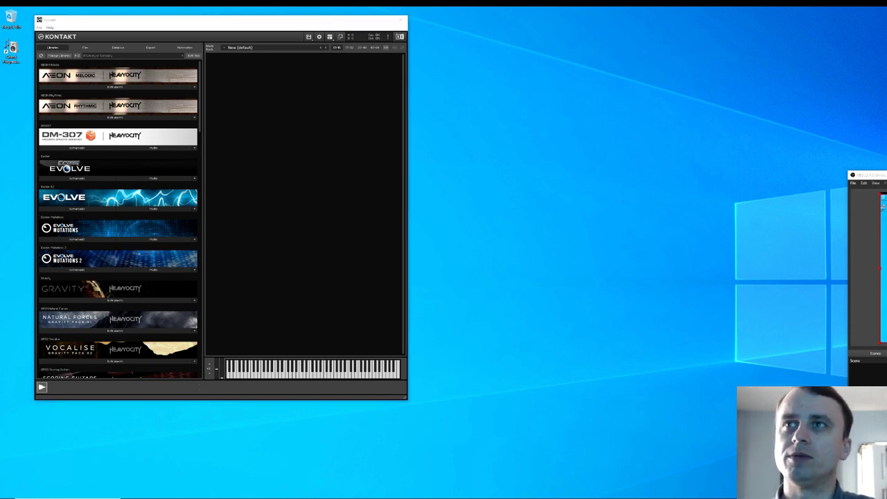
Step: Close the archive window and extract the KontaktLibOrganizer zip beside itself on the desktop
{"action": "mouse_move", "coordinate": [884, 109]}
{"action": "left_mouse_down"}
{"action": "mouse_move", "coordinate": [742, 143]}
{"action": "mouse_move", "coordinate": [799, 137]}
{"action": "left_mouse_up"}
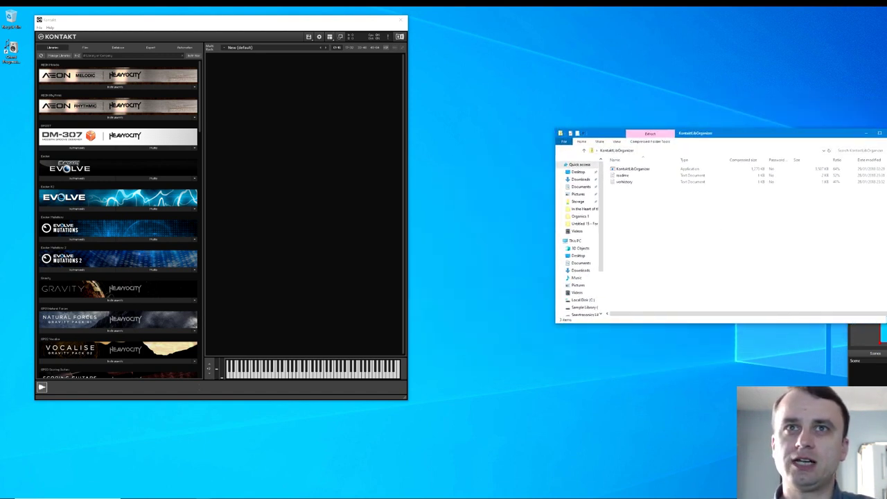
{"action": "left_click", "coordinate": [879, 132]}
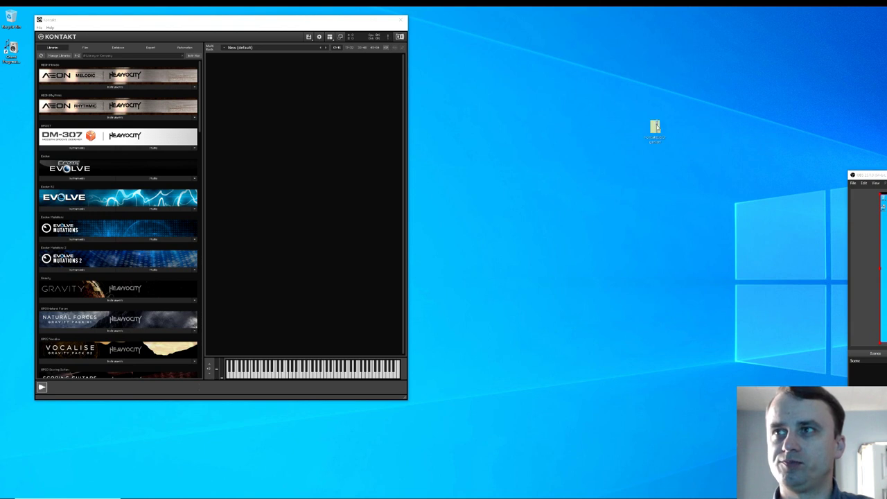
{"action": "right_click", "coordinate": [588, 138]}
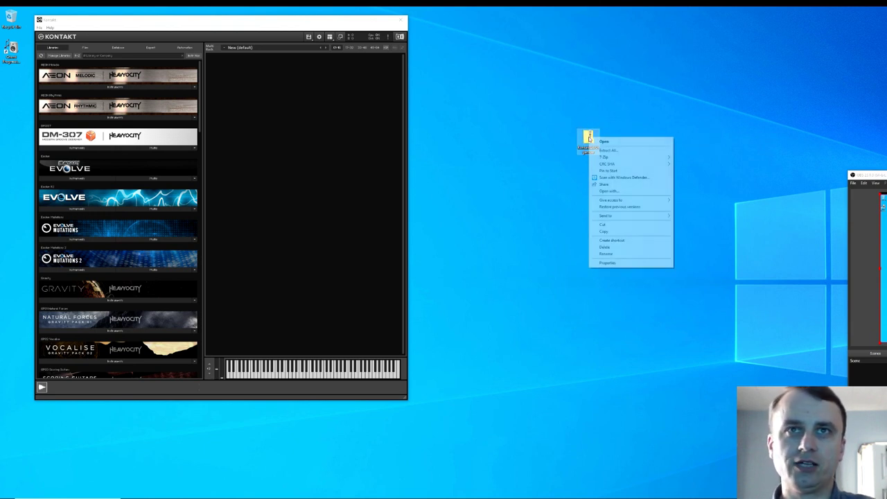
{"action": "left_click", "coordinate": [604, 150]}
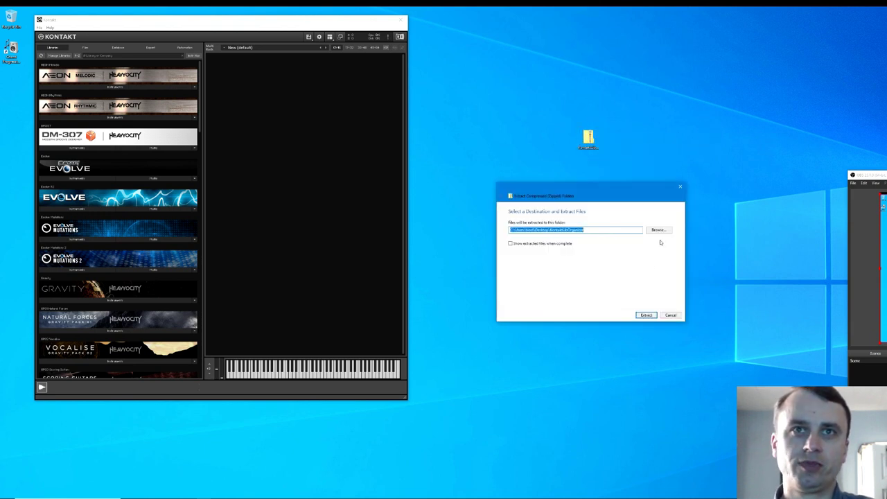
{"action": "left_click", "coordinate": [646, 314]}
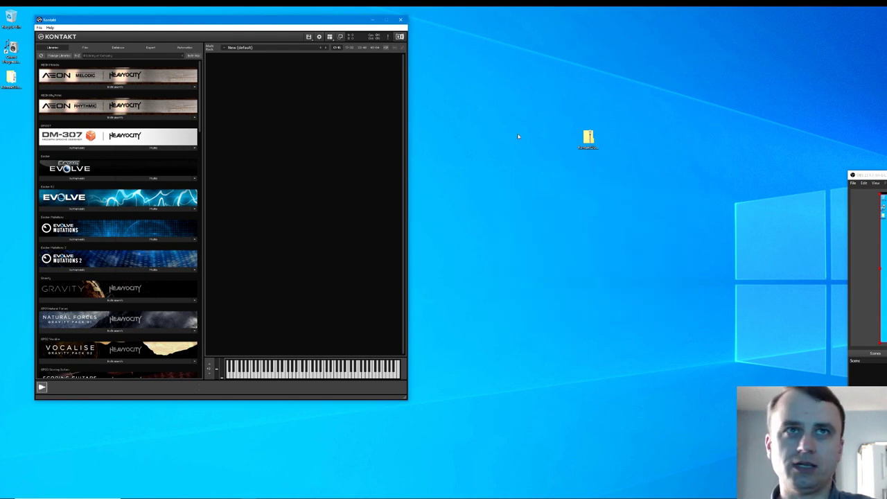
{"action": "mouse_move", "coordinate": [11, 77]}
{"action": "left_mouse_down"}
{"action": "mouse_move", "coordinate": [472, 210]}
{"action": "mouse_move", "coordinate": [589, 199]}
{"action": "left_mouse_up"}
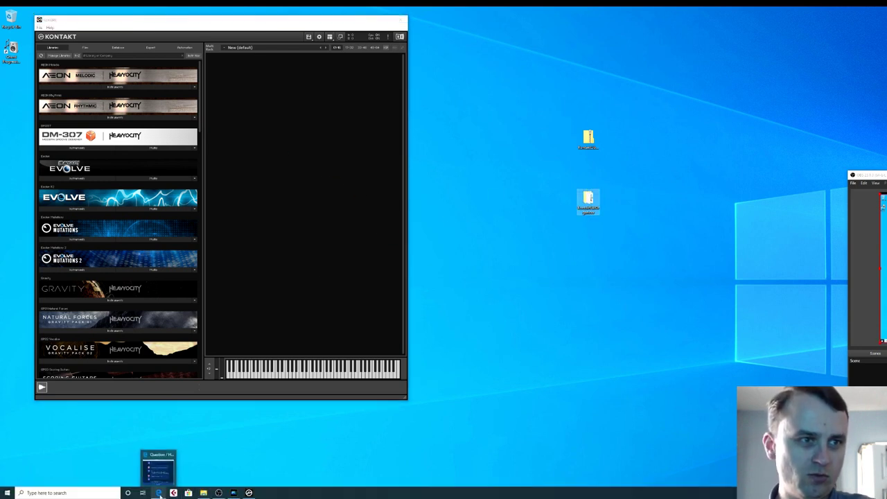
Step: Show Edge's CodeFN42 Kontakt LibOrganizer tab and close the three unrelated forum tabs
{"action": "left_click", "coordinate": [159, 493]}
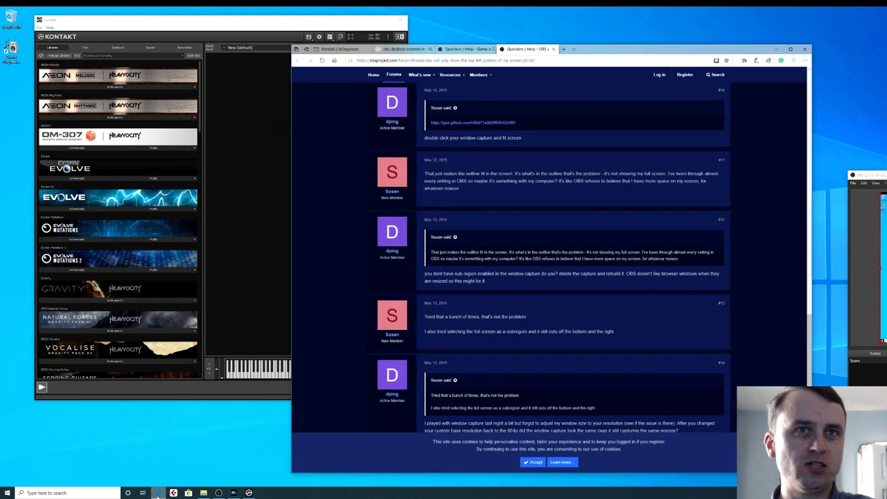
{"action": "left_click", "coordinate": [338, 48]}
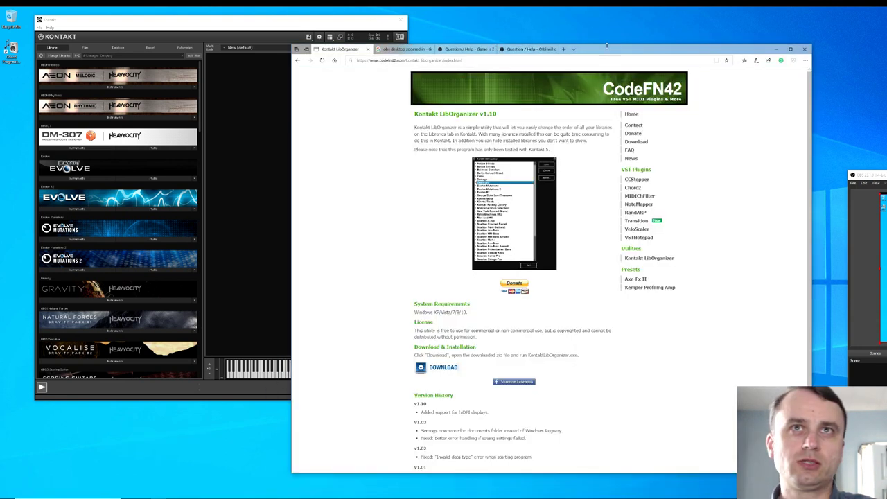
{"action": "left_click_drag", "start_coordinate": [606, 46], "coordinate": [504, 62]}
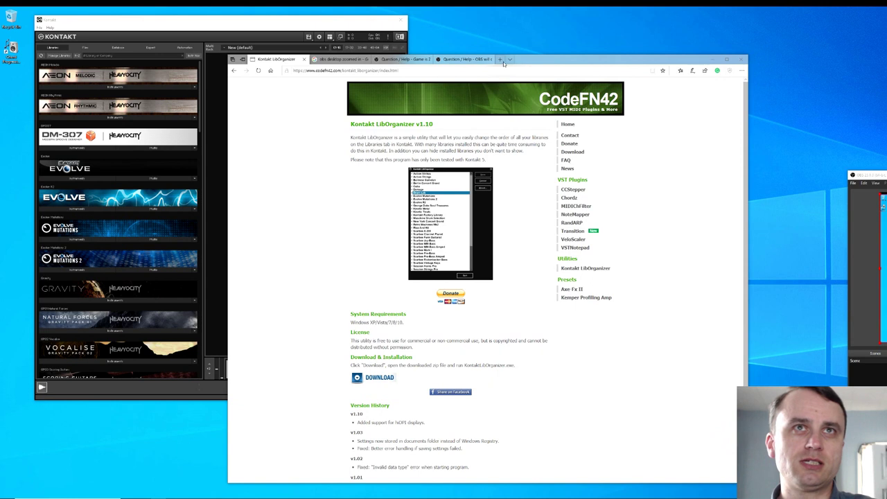
{"action": "left_click", "coordinate": [493, 59]}
{"action": "left_click", "coordinate": [432, 58]}
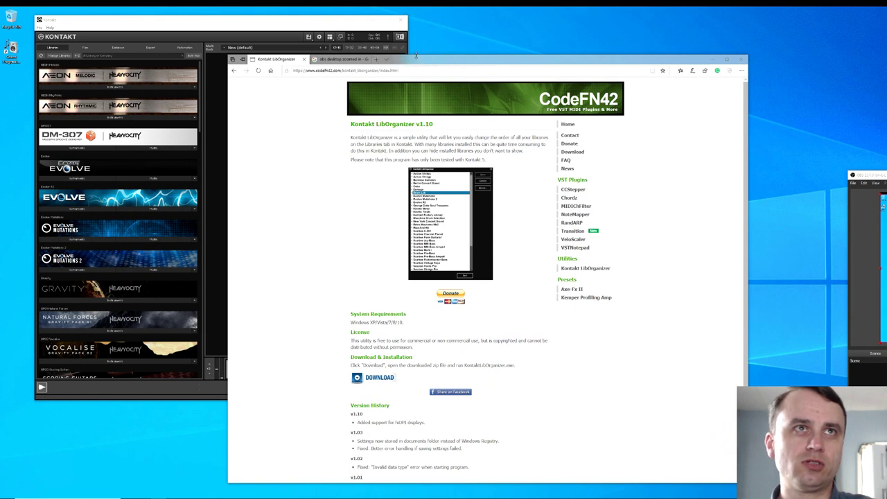
{"action": "left_click", "coordinate": [364, 59]}
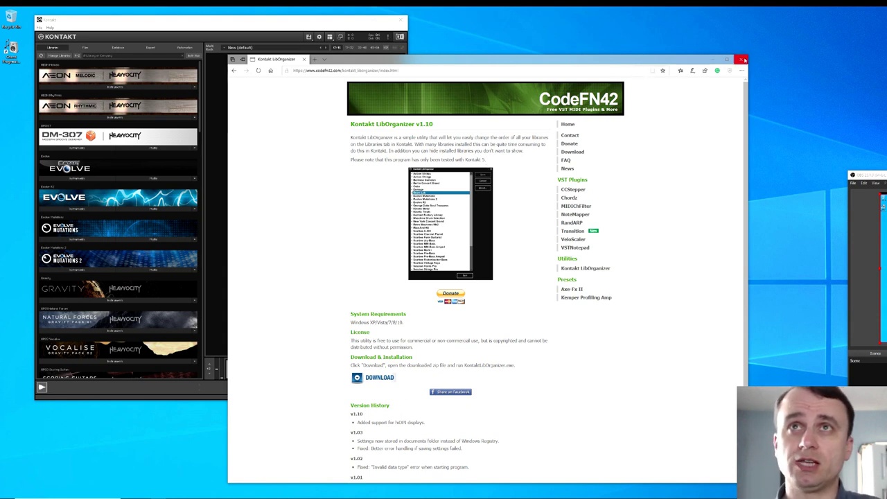
Step: Open the extracted KontaktLibOrganizer folder and launch the KontaktLibOrganizer application
{"action": "left_click", "coordinate": [713, 63]}
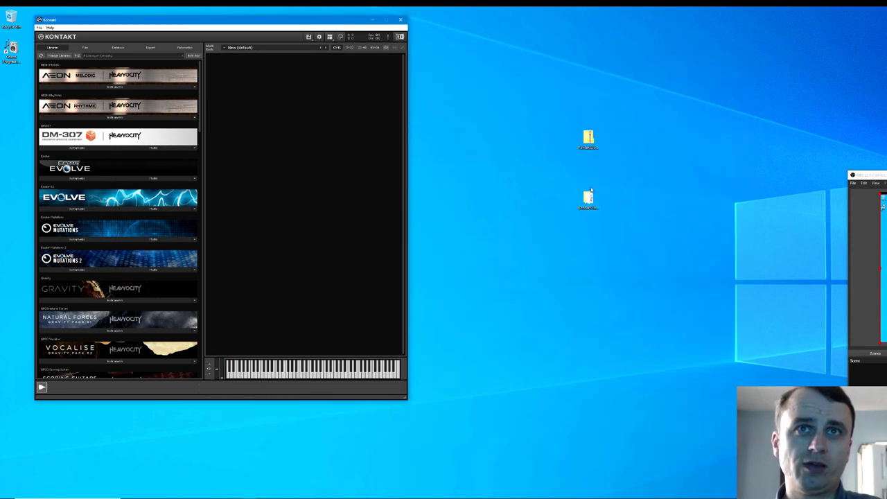
{"action": "double_click", "coordinate": [587, 198]}
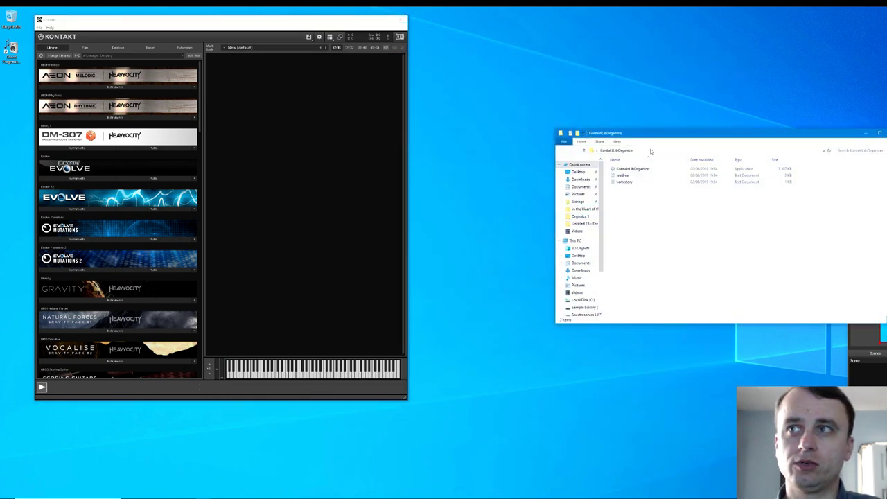
{"action": "left_click_drag", "start_coordinate": [655, 142], "coordinate": [514, 165]}
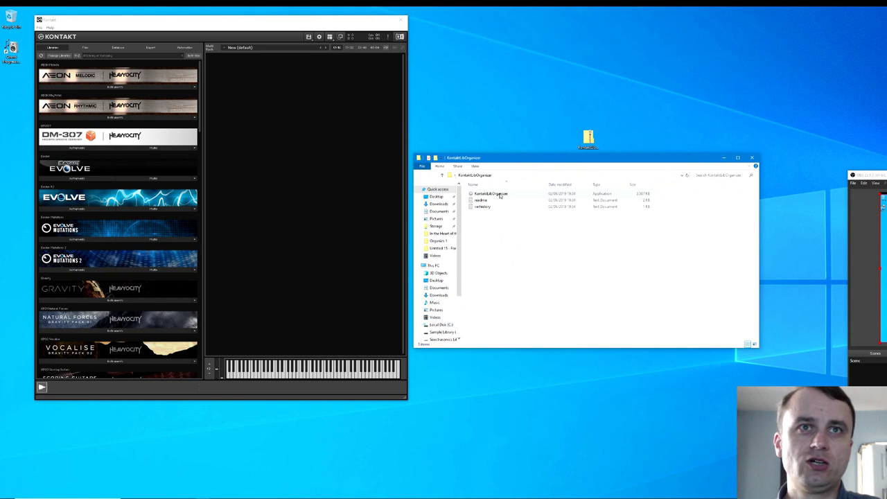
{"action": "left_click", "coordinate": [499, 194]}
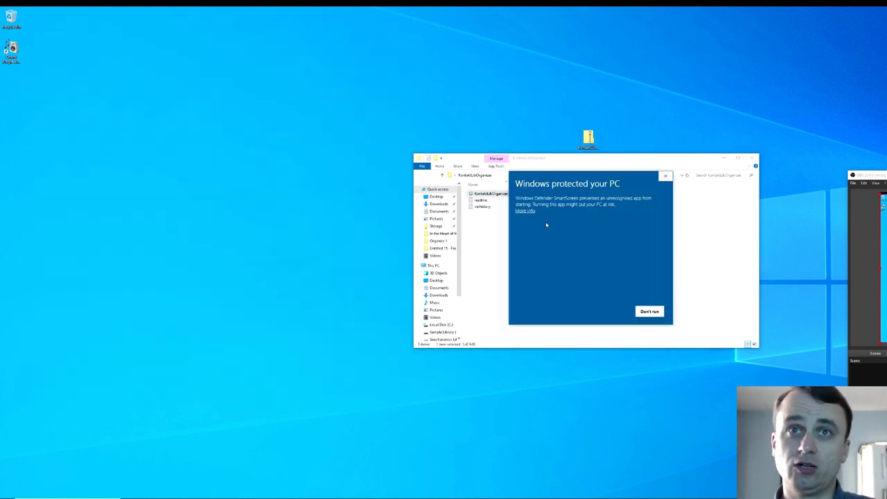
Step: Get past the SmartScreen warning with More info and Run anyway
{"action": "left_click_drag", "start_coordinate": [670, 243], "coordinate": [607, 208]}
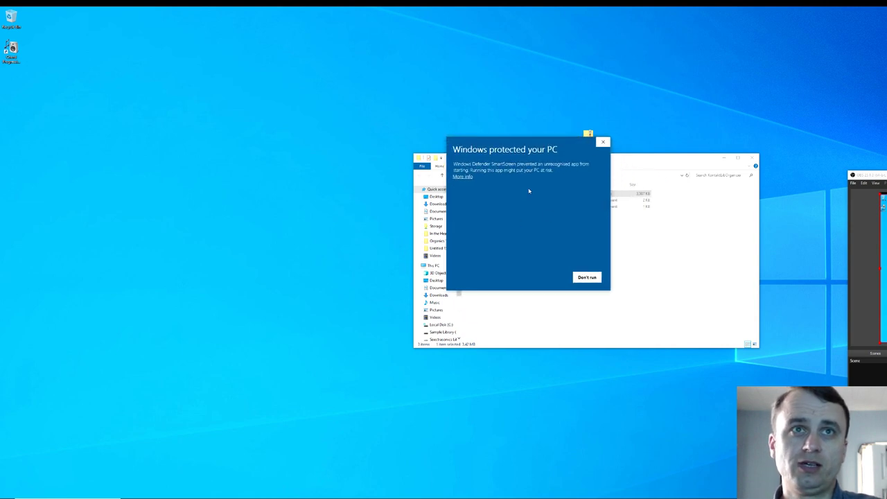
{"action": "left_click_drag", "start_coordinate": [525, 142], "coordinate": [497, 142]}
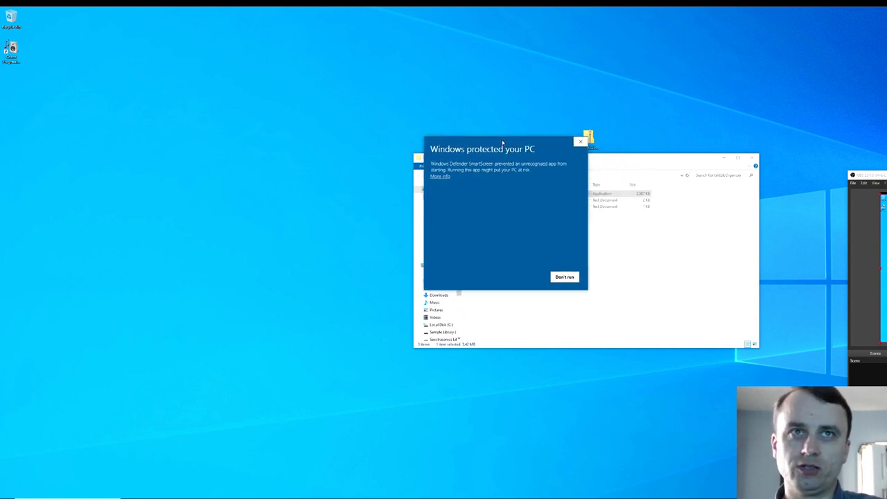
{"action": "left_click", "coordinate": [435, 176]}
{"action": "left_click", "coordinate": [521, 277]}
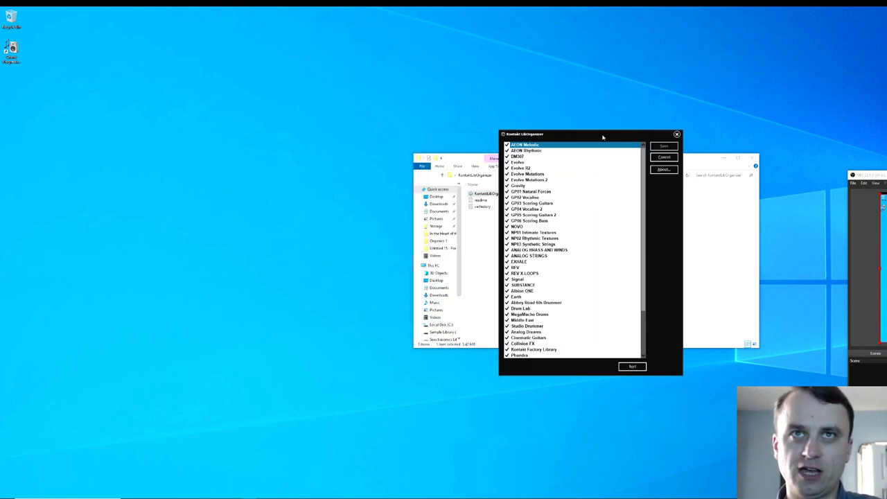
Step: Scroll the organizer's library list down to reach West Africa
{"action": "left_click_drag", "start_coordinate": [602, 136], "coordinate": [459, 132]}
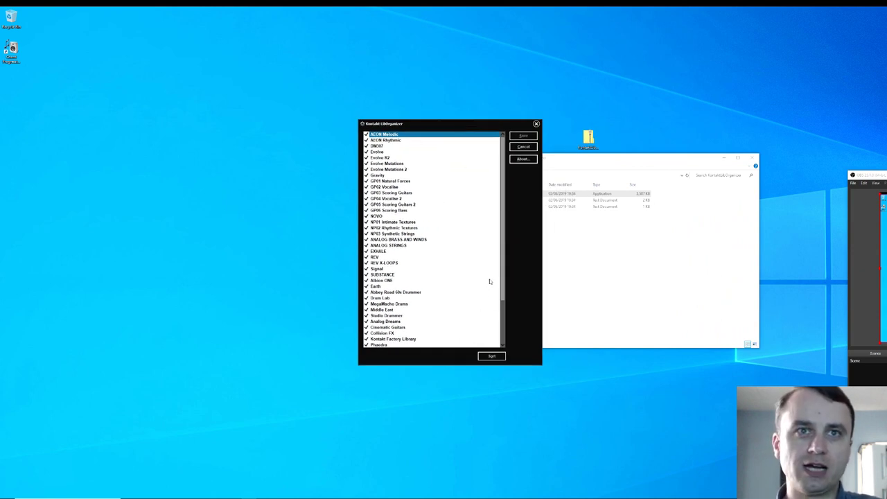
{"action": "scroll", "coordinate": [471, 305], "scroll_direction": "down", "scroll_amount": 3}
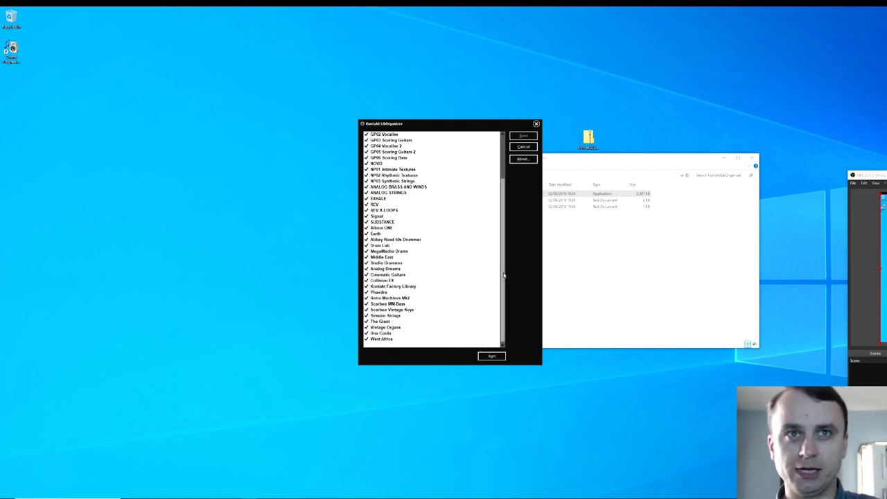
{"action": "left_click_drag", "start_coordinate": [503, 275], "coordinate": [497, 225]}
{"action": "mouse_move", "coordinate": [495, 194]}
{"action": "left_mouse_down"}
{"action": "mouse_move", "coordinate": [500, 246]}
{"action": "mouse_move", "coordinate": [519, 198]}
{"action": "mouse_move", "coordinate": [509, 293]}
{"action": "left_mouse_up"}
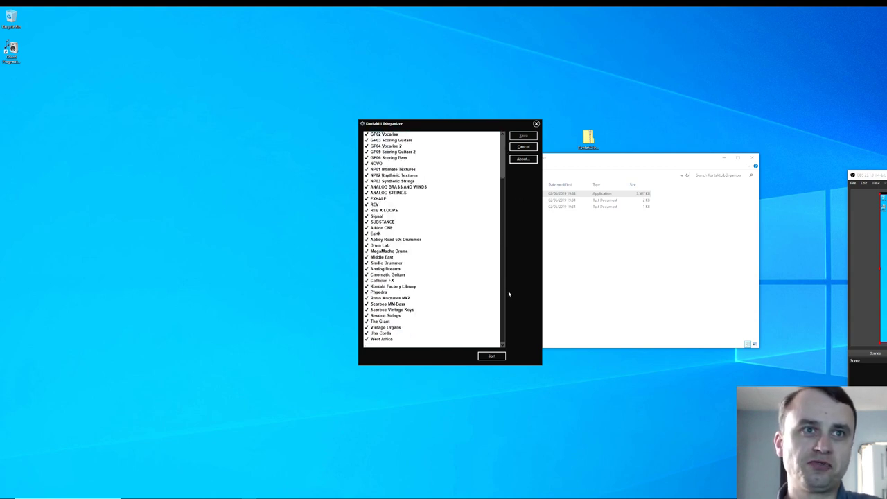
Step: Place West Africa directly below Middle East and save the order, confirming Yes
{"action": "left_click", "coordinate": [388, 339]}
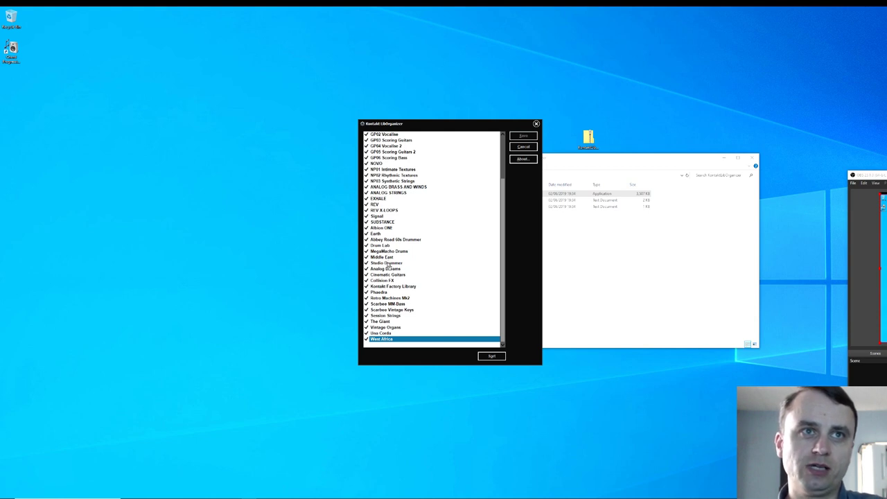
{"action": "left_click_drag", "start_coordinate": [390, 260], "coordinate": [392, 257]}
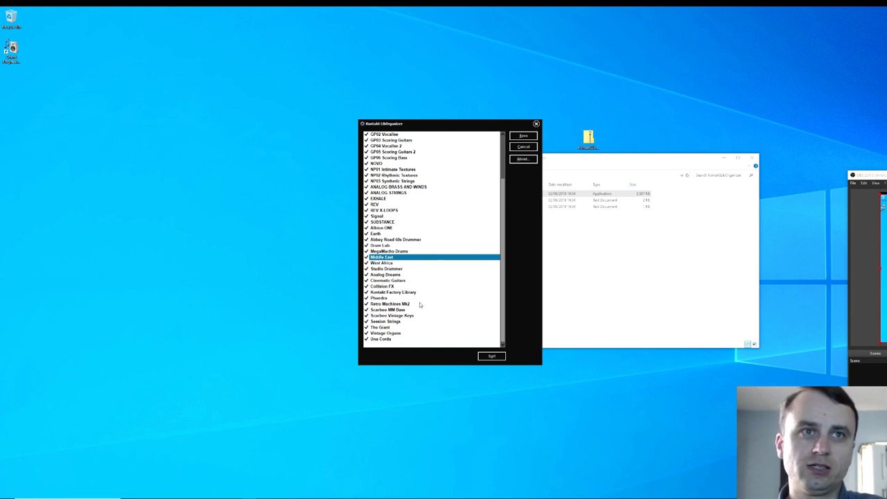
{"action": "left_click", "coordinate": [523, 138]}
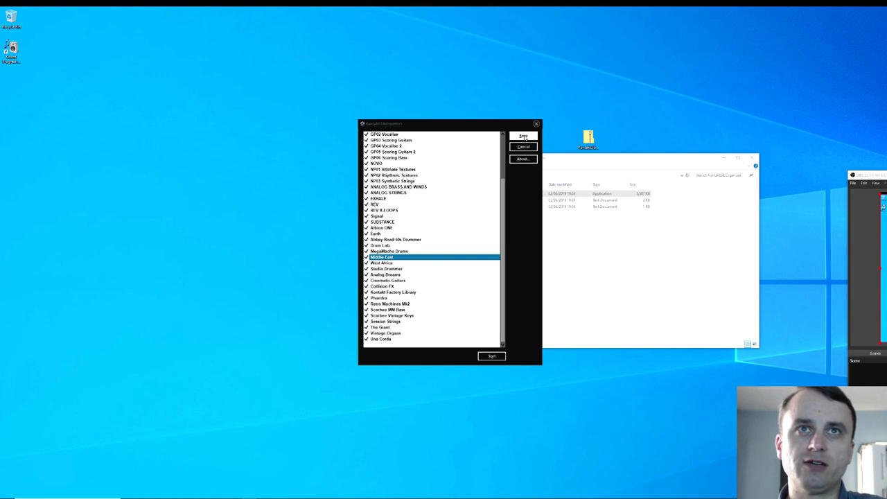
{"action": "left_click", "coordinate": [439, 260]}
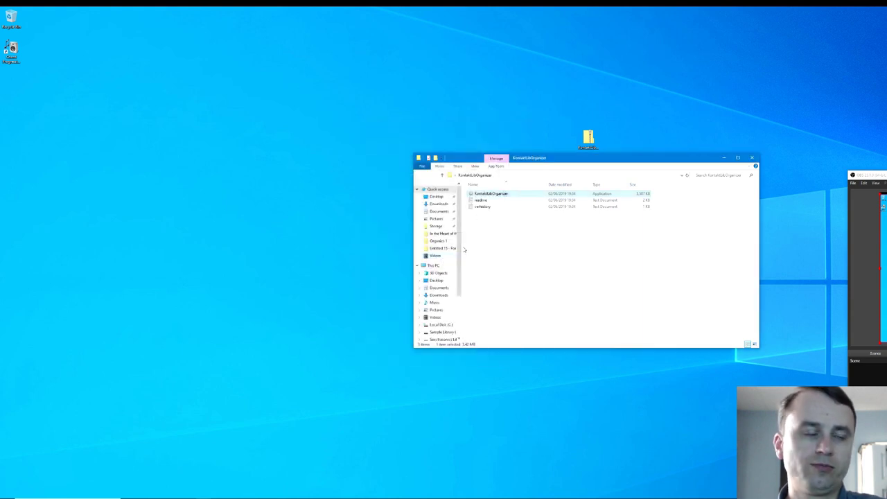
Step: Launch Kontakt from Start and drag West Africa below Studio Drummer in Libraries
{"action": "left_click", "coordinate": [5, 496]}
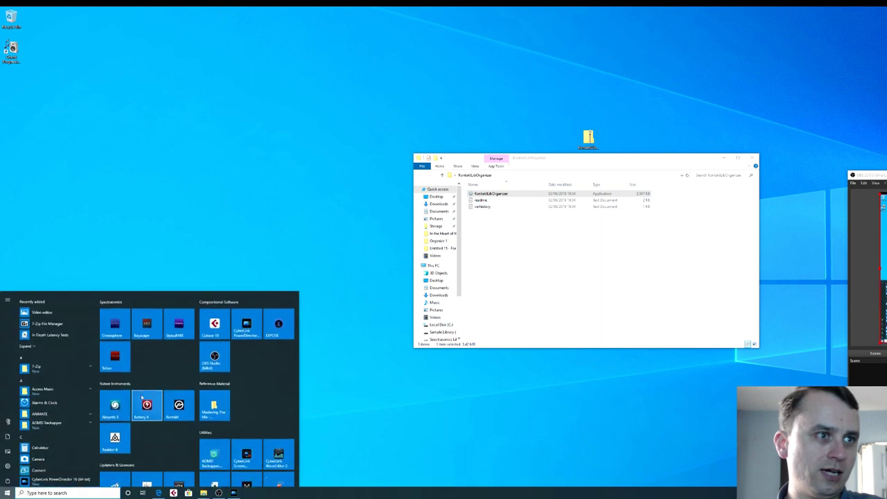
{"action": "left_click", "coordinate": [176, 394]}
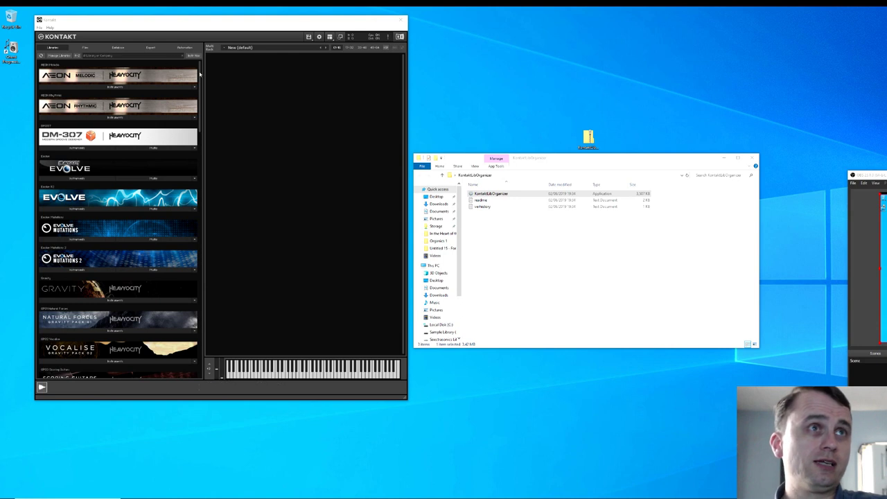
{"action": "mouse_move", "coordinate": [200, 73]}
{"action": "left_mouse_down"}
{"action": "mouse_move", "coordinate": [205, 208]}
{"action": "mouse_move", "coordinate": [151, 254]}
{"action": "left_mouse_up"}
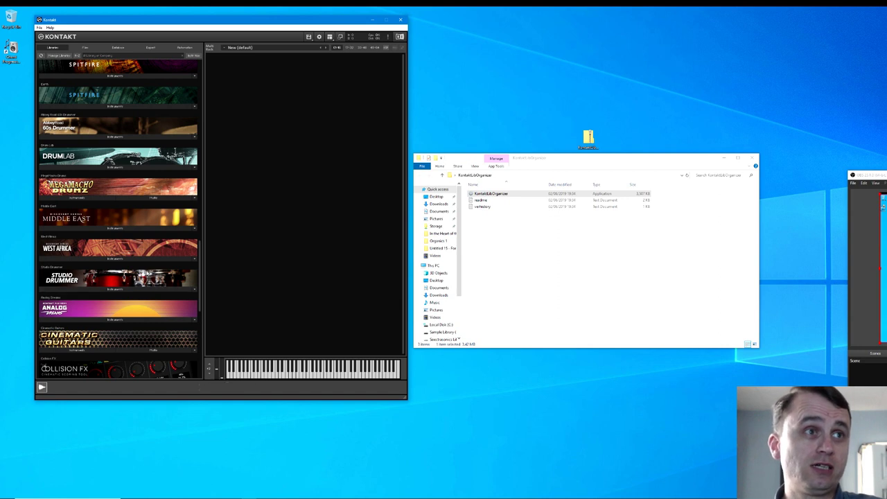
{"action": "left_click_drag", "start_coordinate": [132, 277], "coordinate": [132, 247]}
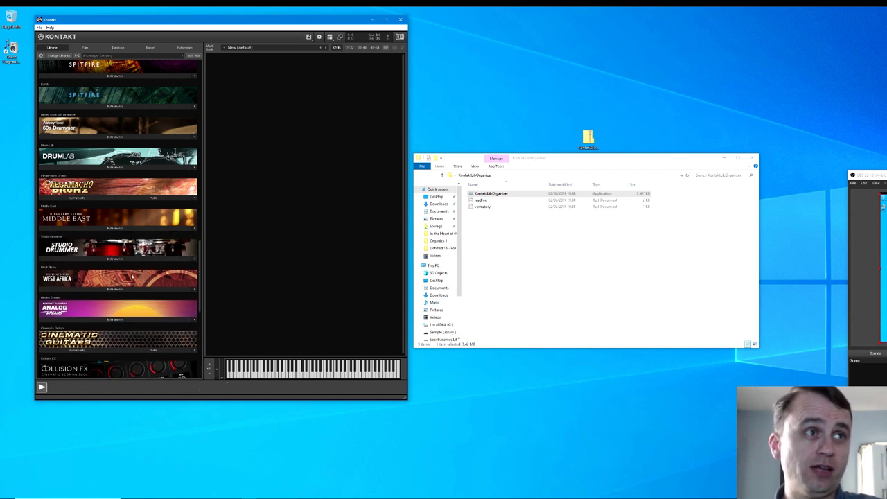
Step: Scroll through the whole Libraries list down and back up to review its order
{"action": "scroll", "coordinate": [139, 286], "scroll_direction": "down", "scroll_amount": 2}
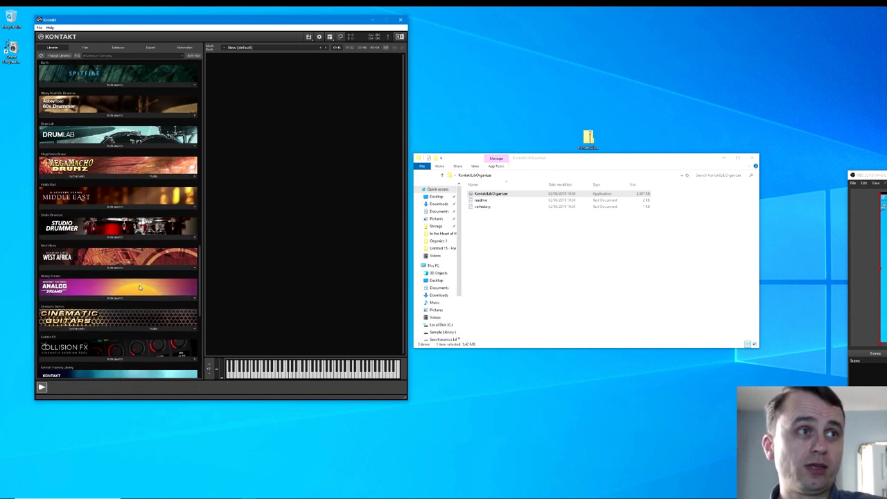
{"action": "scroll", "coordinate": [139, 288], "scroll_direction": "down", "scroll_amount": 2}
{"action": "scroll", "coordinate": [138, 289], "scroll_direction": "down", "scroll_amount": 2}
{"action": "scroll", "coordinate": [137, 291], "scroll_direction": "down", "scroll_amount": 2}
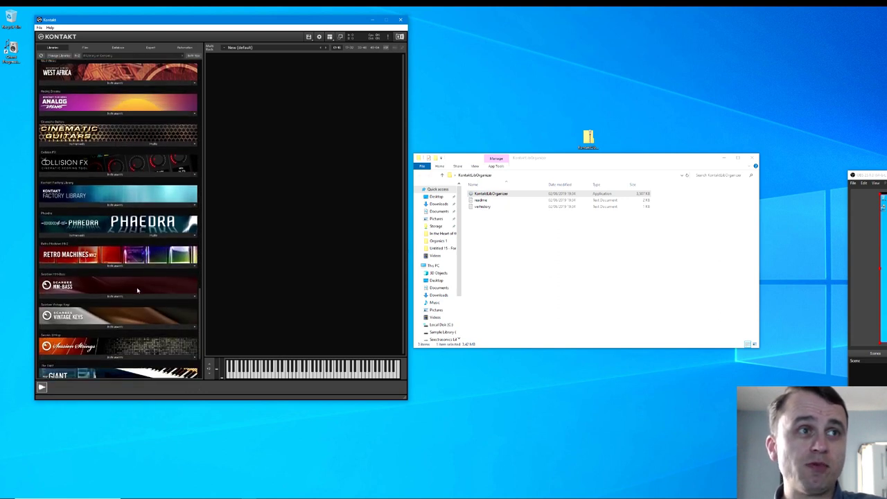
{"action": "scroll", "coordinate": [137, 290], "scroll_direction": "up", "scroll_amount": 2}
{"action": "scroll", "coordinate": [137, 291], "scroll_direction": "up", "scroll_amount": 2}
{"action": "scroll", "coordinate": [138, 291], "scroll_direction": "up", "scroll_amount": 2}
{"action": "scroll", "coordinate": [137, 291], "scroll_direction": "up", "scroll_amount": 2}
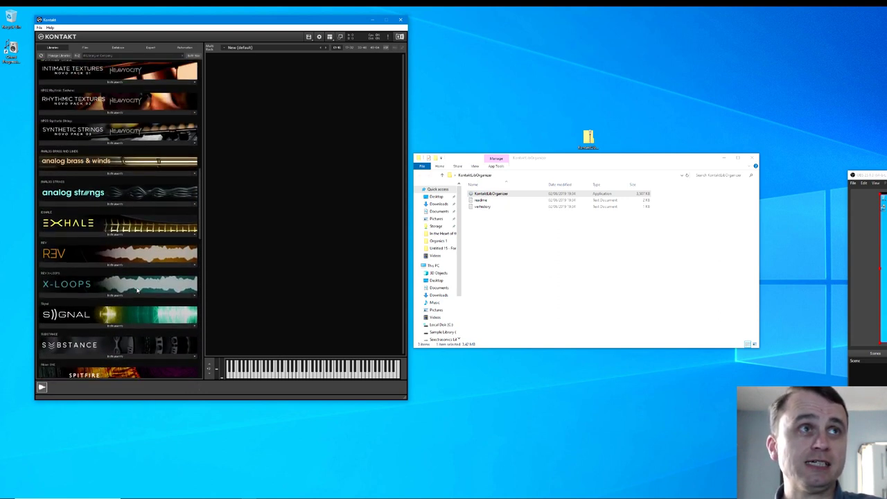
{"action": "scroll", "coordinate": [137, 291], "scroll_direction": "up", "scroll_amount": 2}
{"action": "scroll", "coordinate": [137, 290], "scroll_direction": "up", "scroll_amount": 2}
{"action": "scroll", "coordinate": [137, 291], "scroll_direction": "up", "scroll_amount": 2}
{"action": "scroll", "coordinate": [138, 291], "scroll_direction": "up", "scroll_amount": 1}
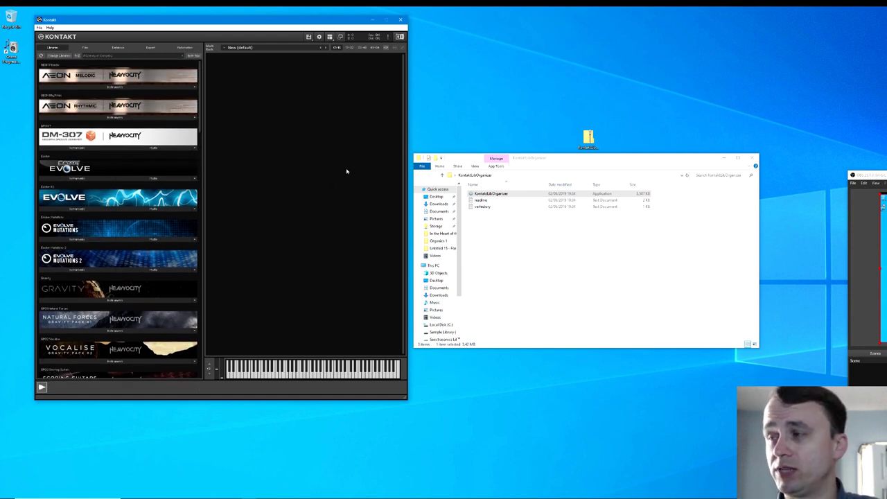
{"action": "left_click_drag", "start_coordinate": [201, 81], "coordinate": [199, 368]}
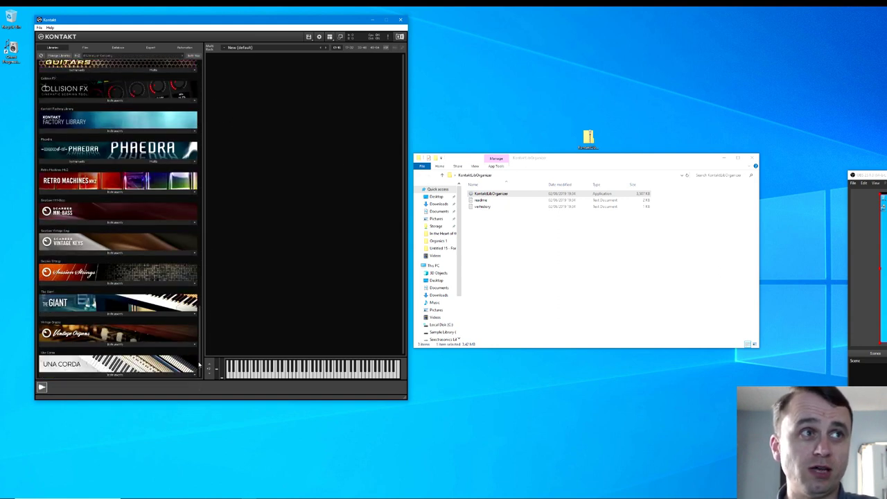
{"action": "left_click_drag", "start_coordinate": [201, 343], "coordinate": [212, 76]}
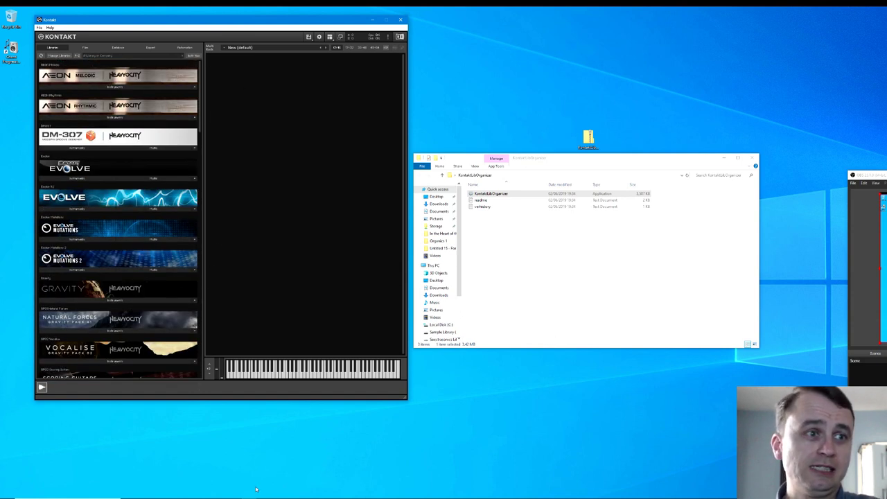
{"action": "left_click", "coordinate": [167, 491]}
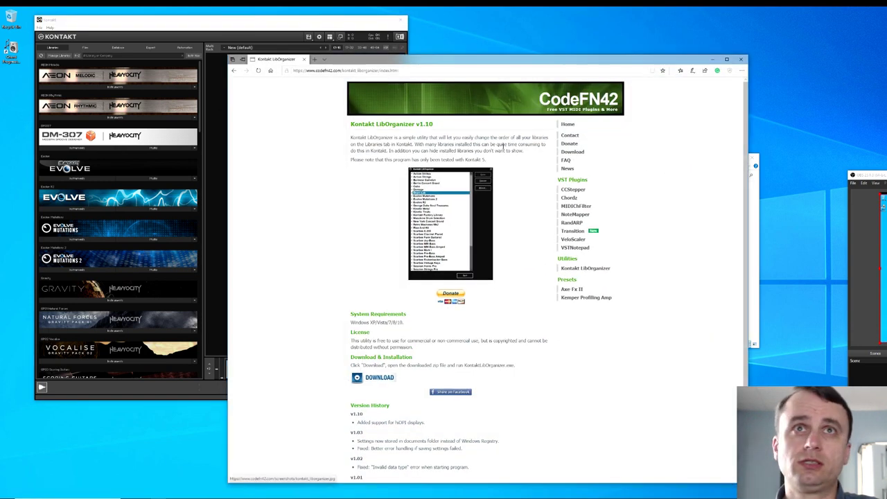